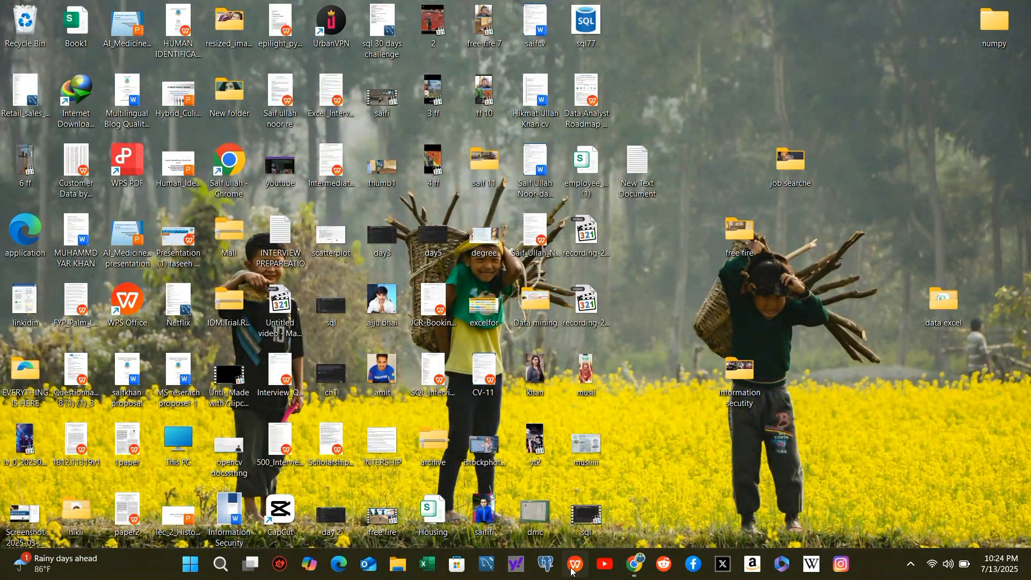
Open pgAdmin 4 and connect to the PostgreSQL 17 server by entering the postgres user's password
click(544, 563)
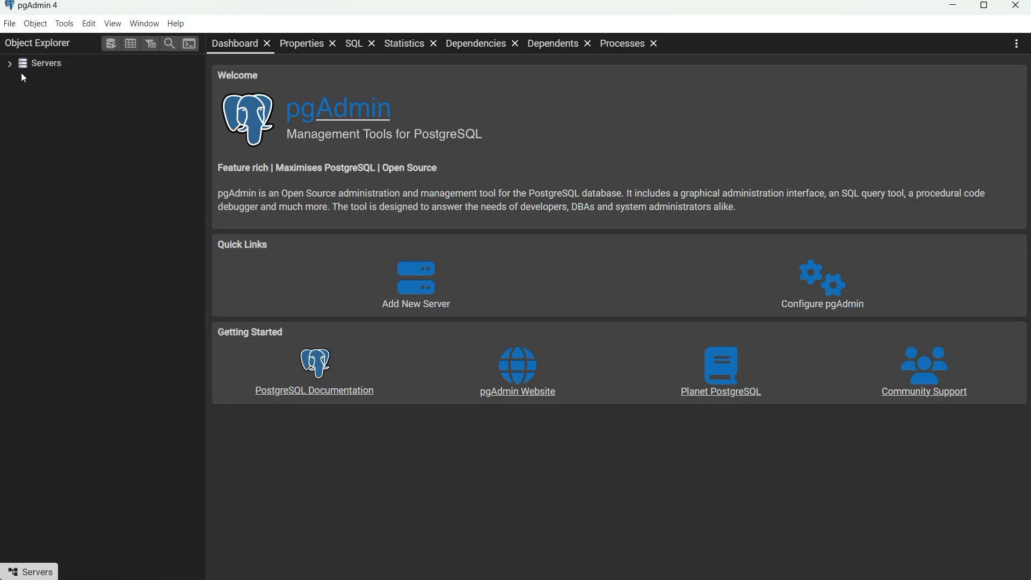
click(8, 65)
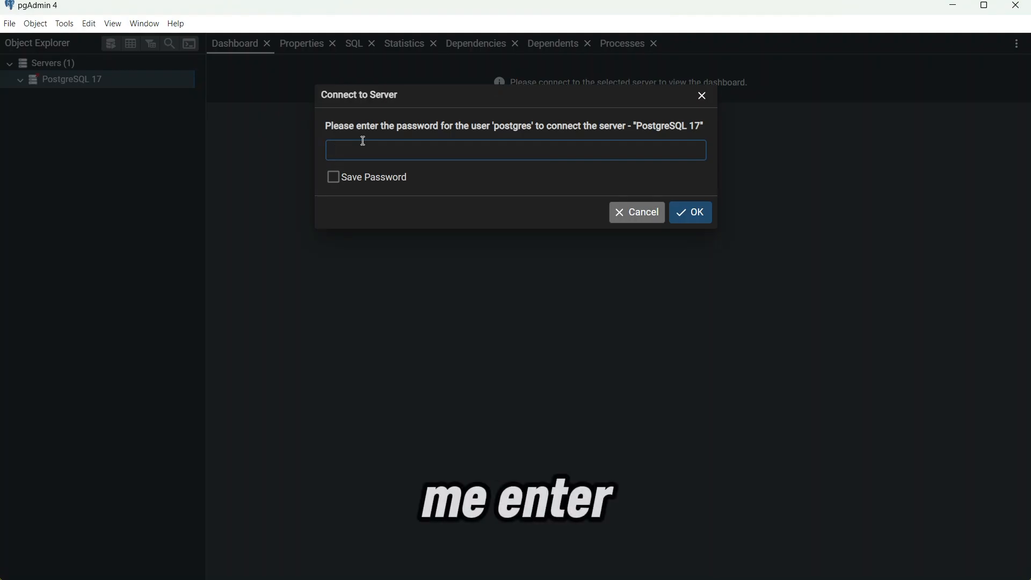
text(•)
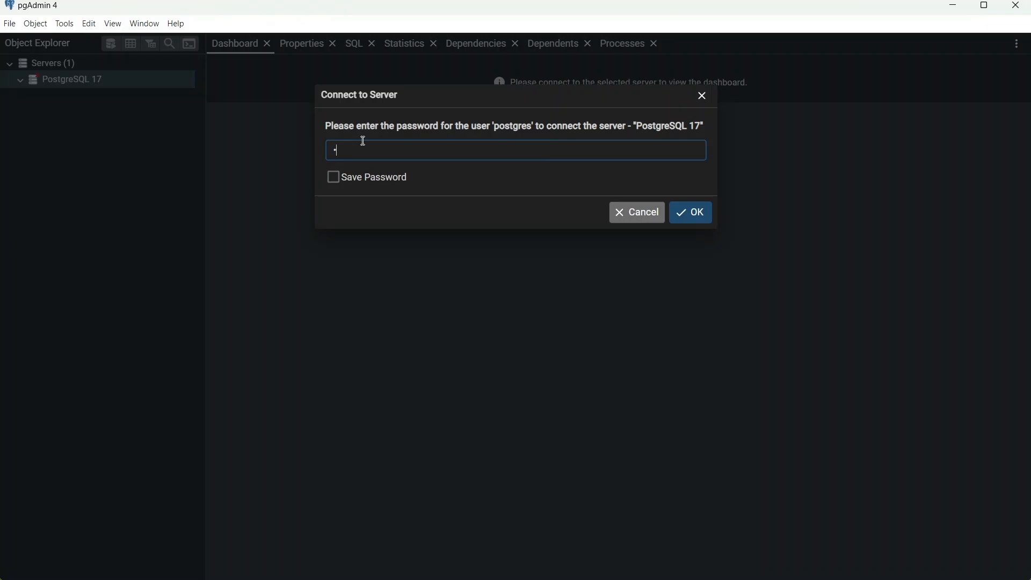
text(••••)
key(Return)
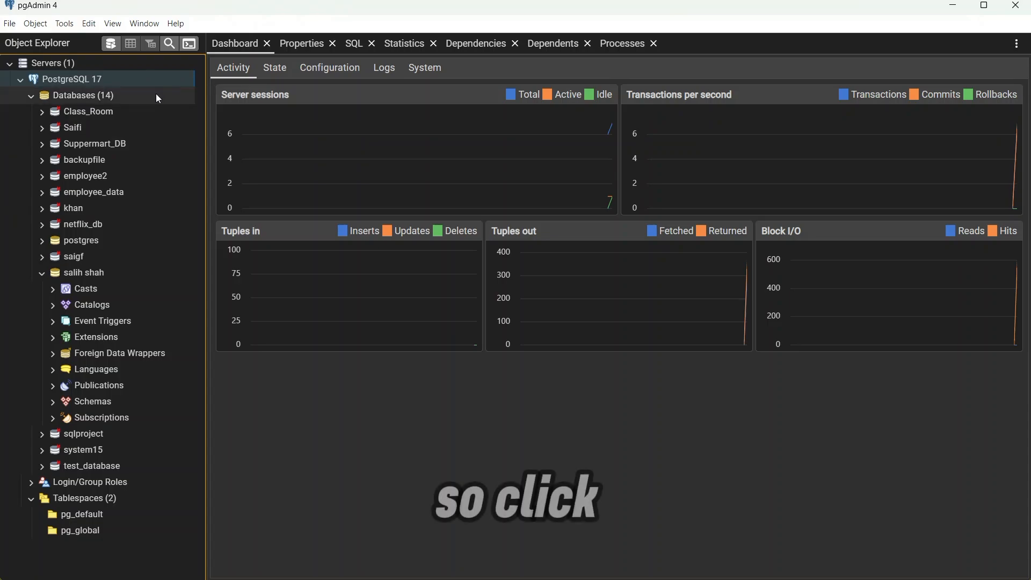
Create a new database named system2 on the PostgreSQL 17 server, keeping postgres as the owner
right_click(89, 103)
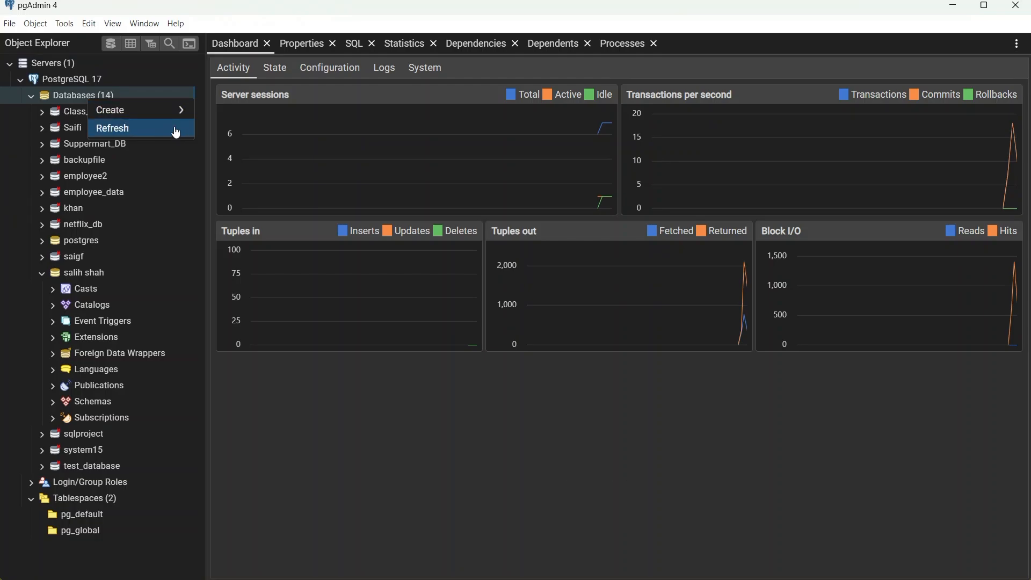
mouse_move(168, 116)
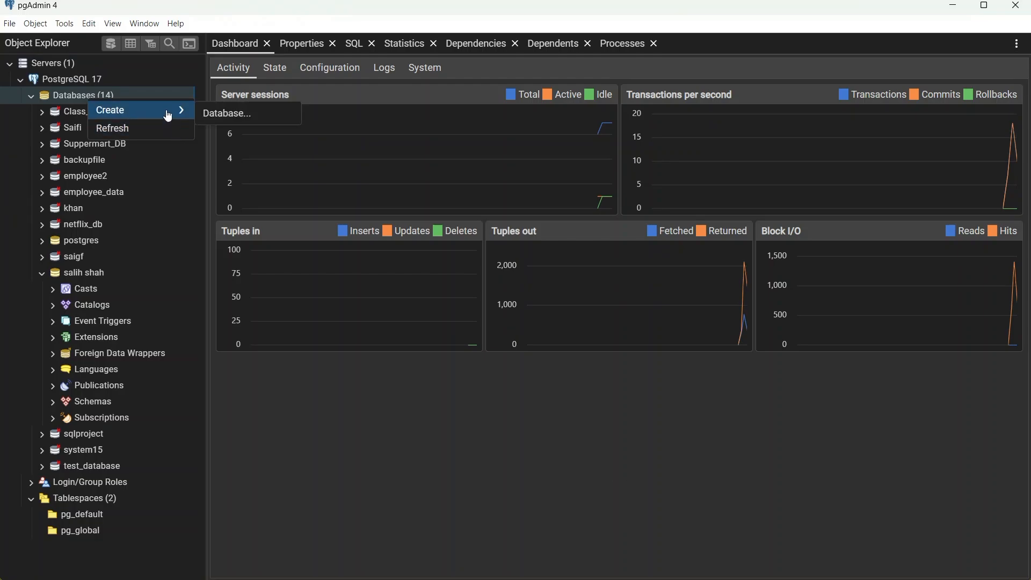
click(272, 115)
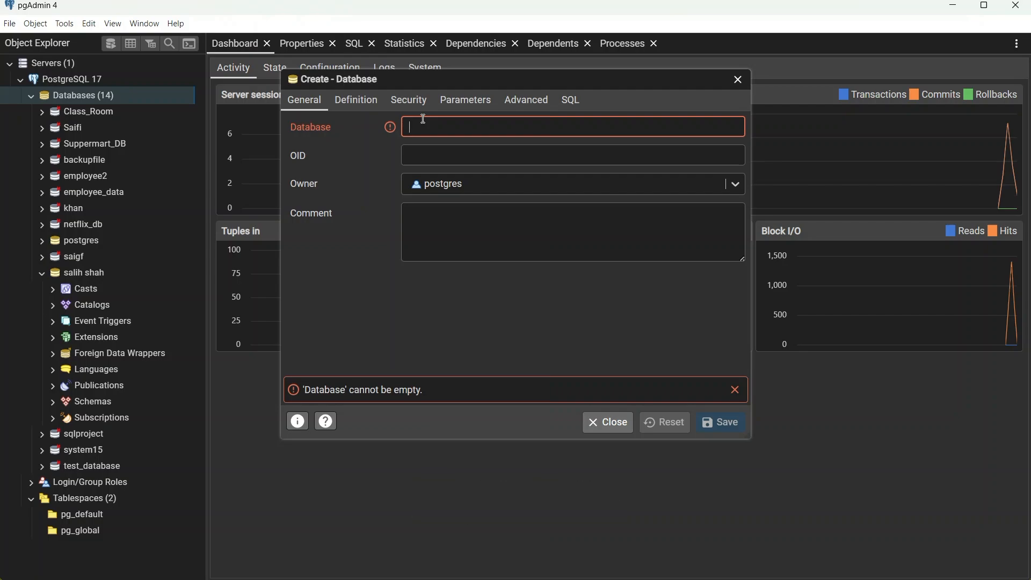
text(syst)
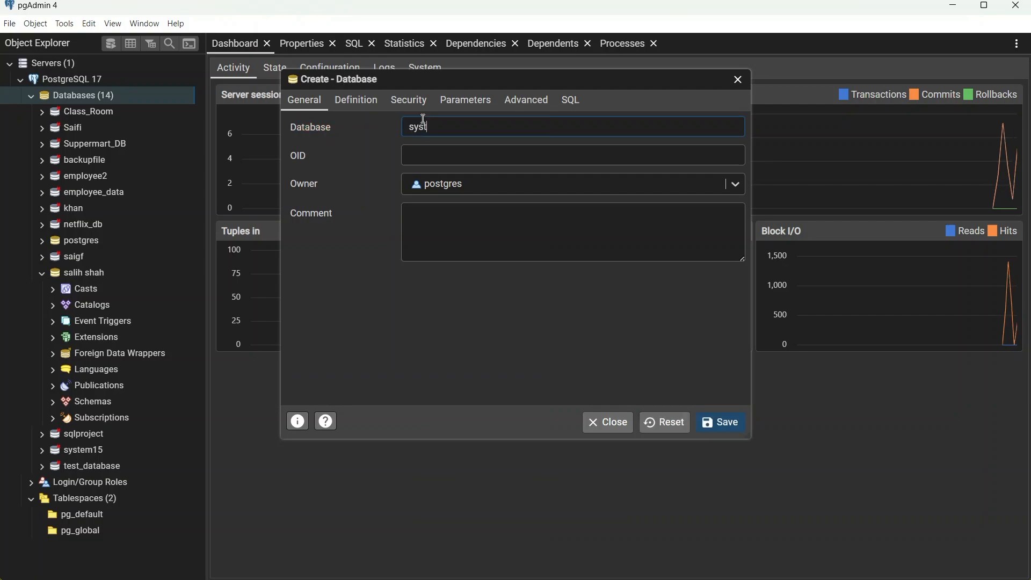
text(em2)
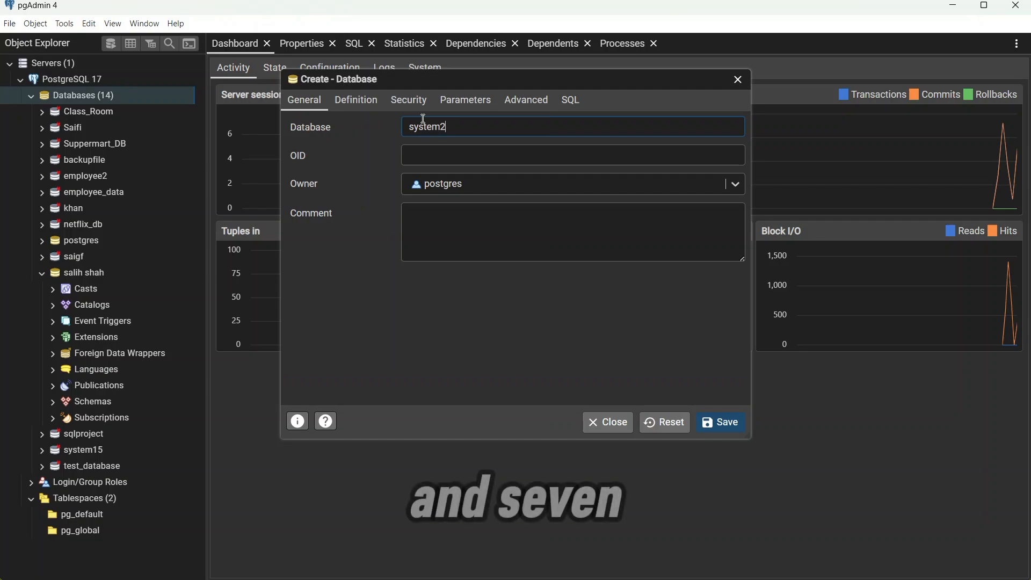
click(726, 427)
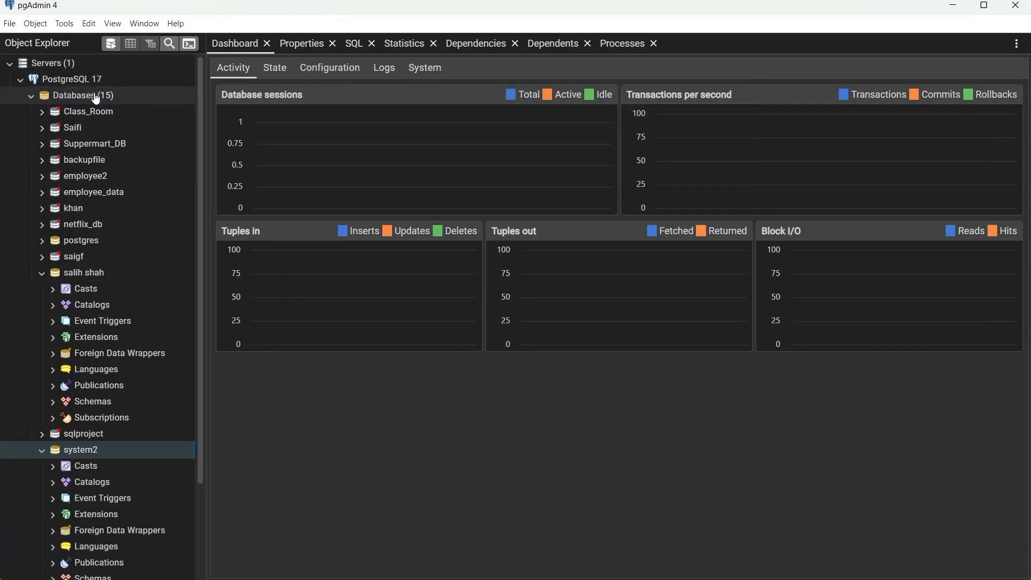
Refresh the server's database list and collapse the expanded database just above sqlproject
right_click(96, 99)
click(159, 125)
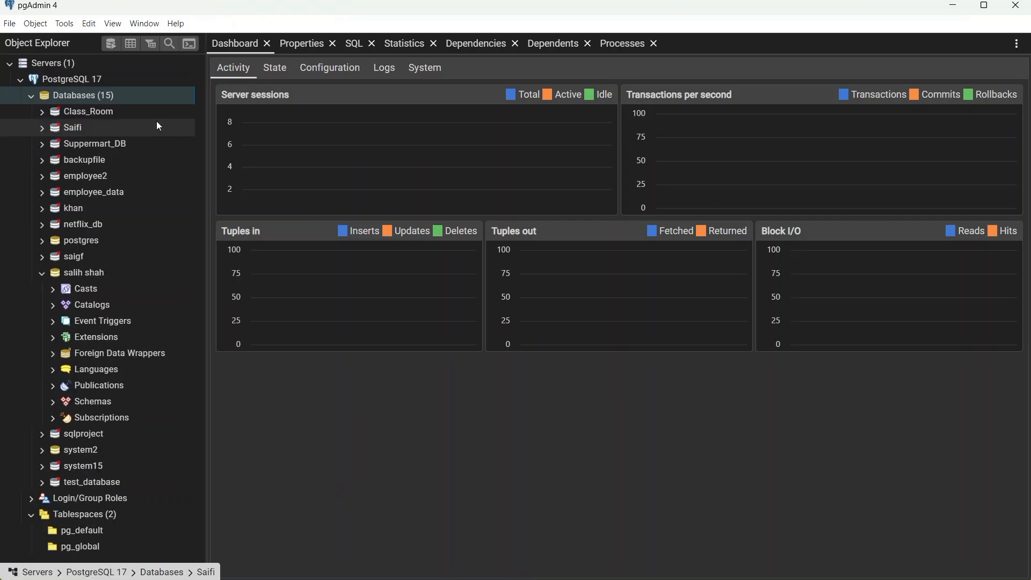
click(36, 275)
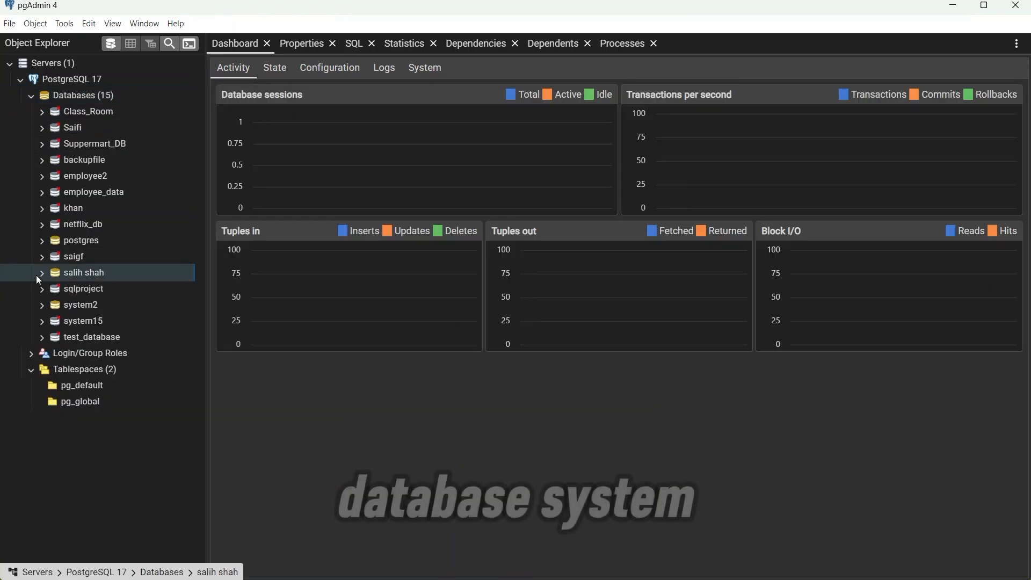
Select the system2 database and open a Query Tool connected to it
right_click(81, 304)
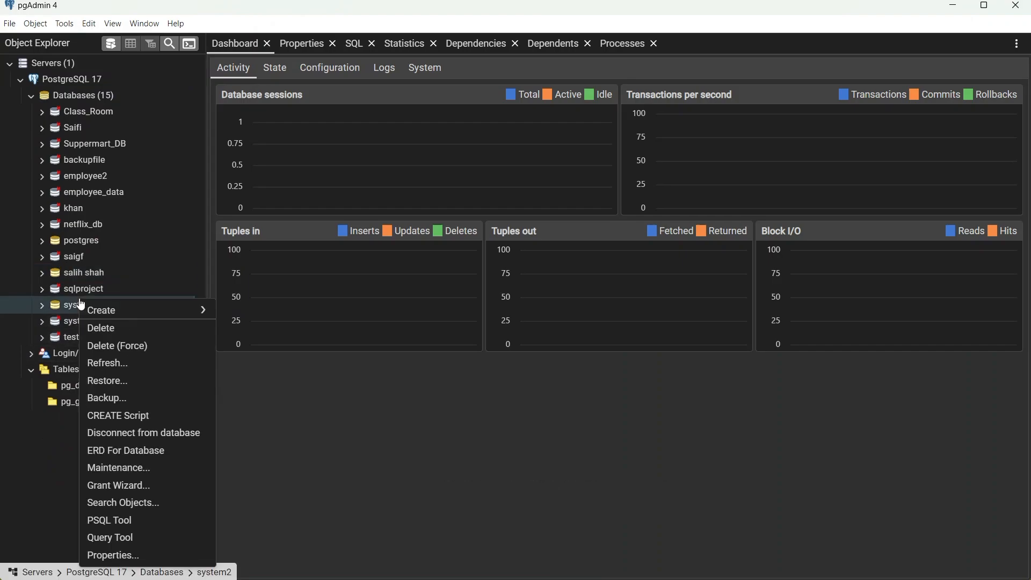
click(12, 301)
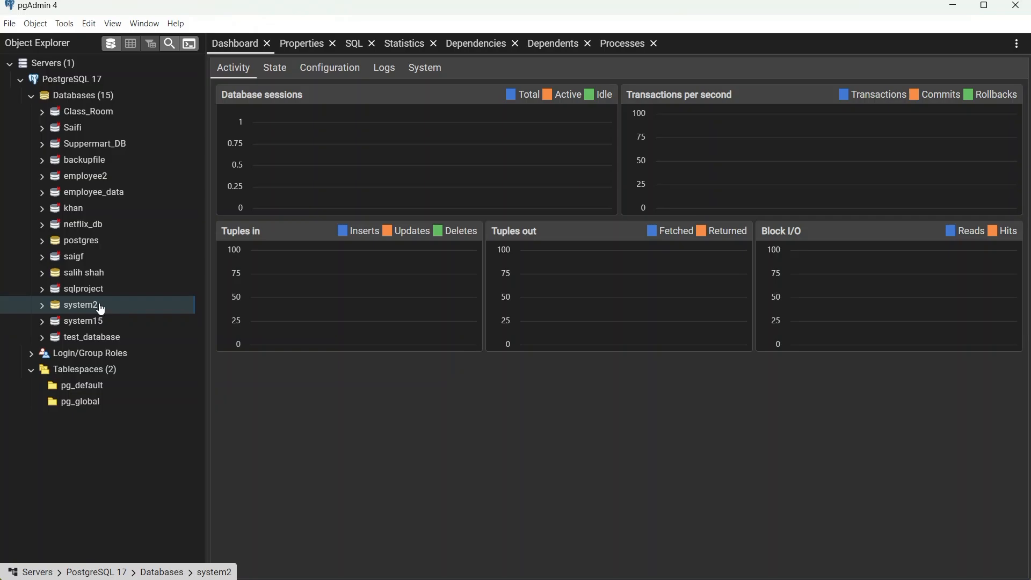
click(111, 44)
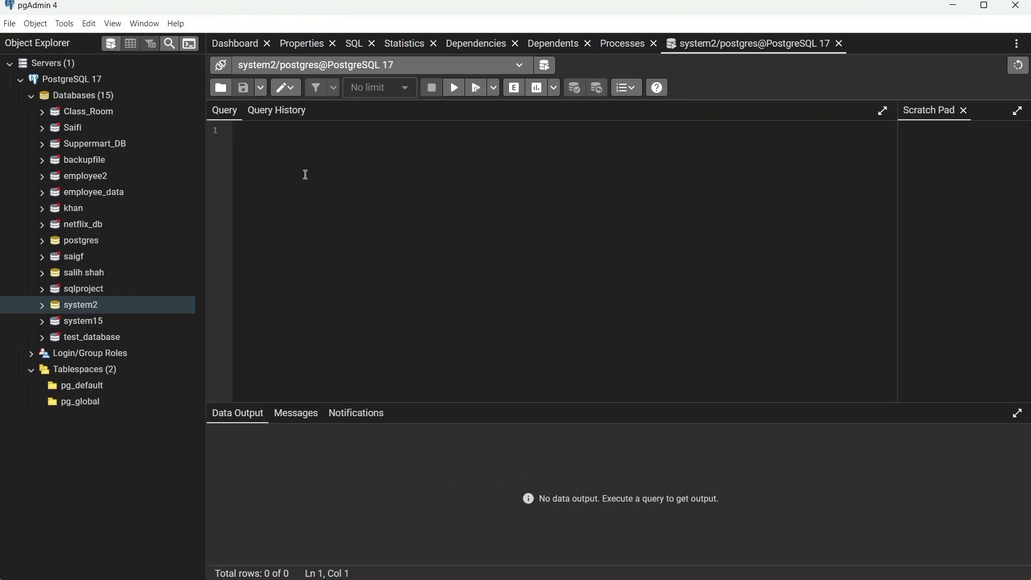
Try to run the statement "create databade system3" in the system2 query editor
text(creati)
key(BackSpace)
key(BackSpace)
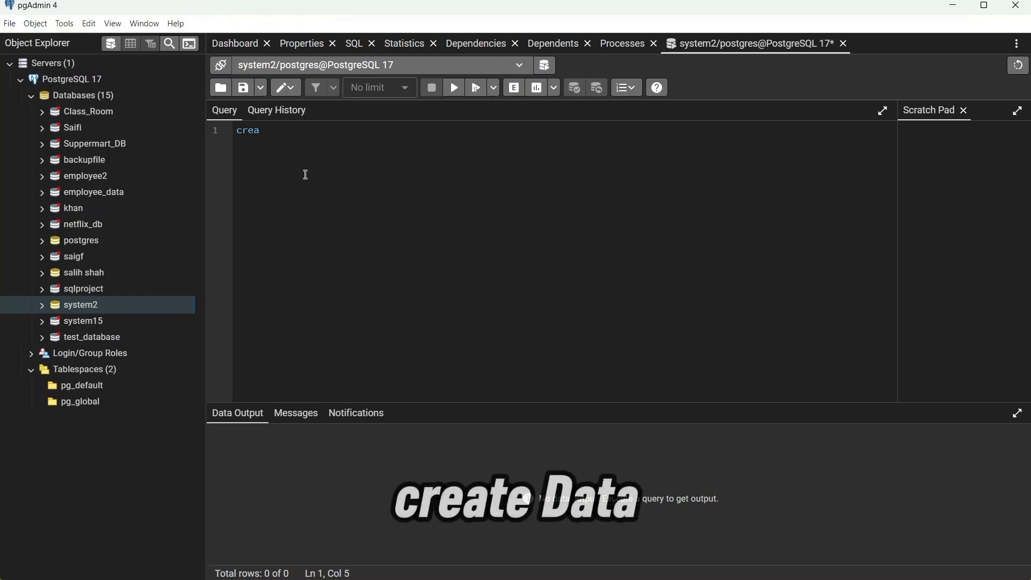
text(te dat)
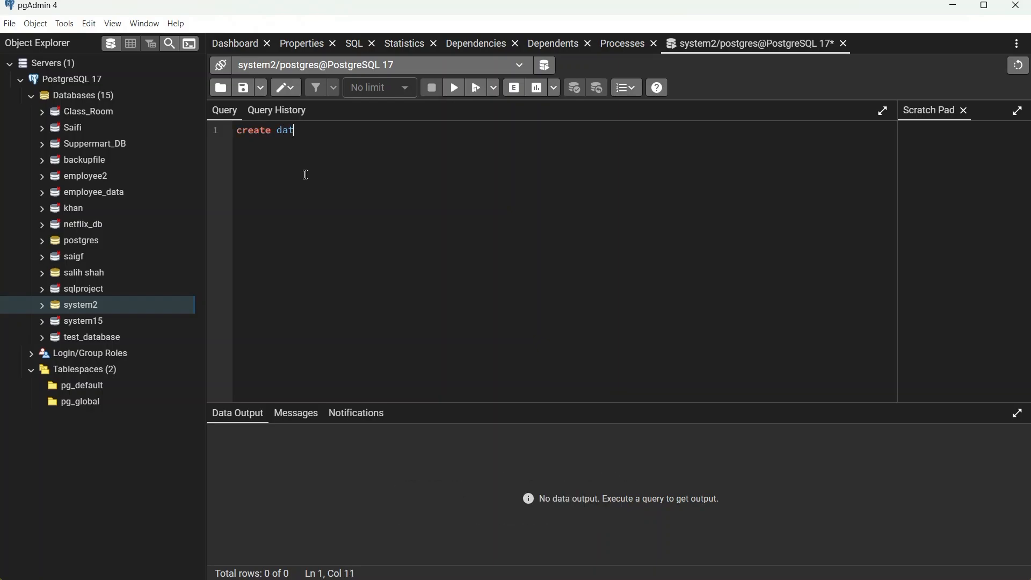
text(abade)
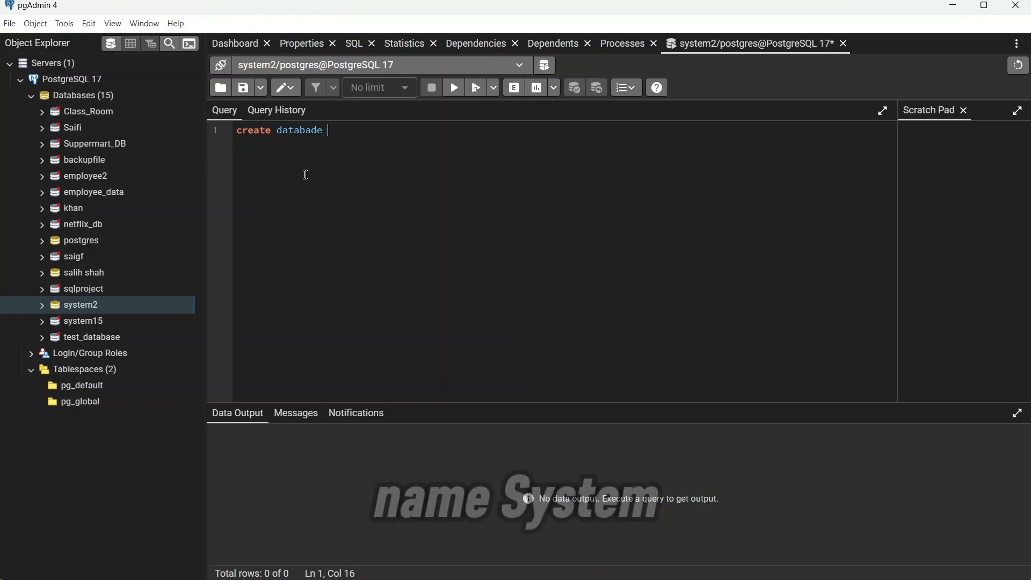
text( s)
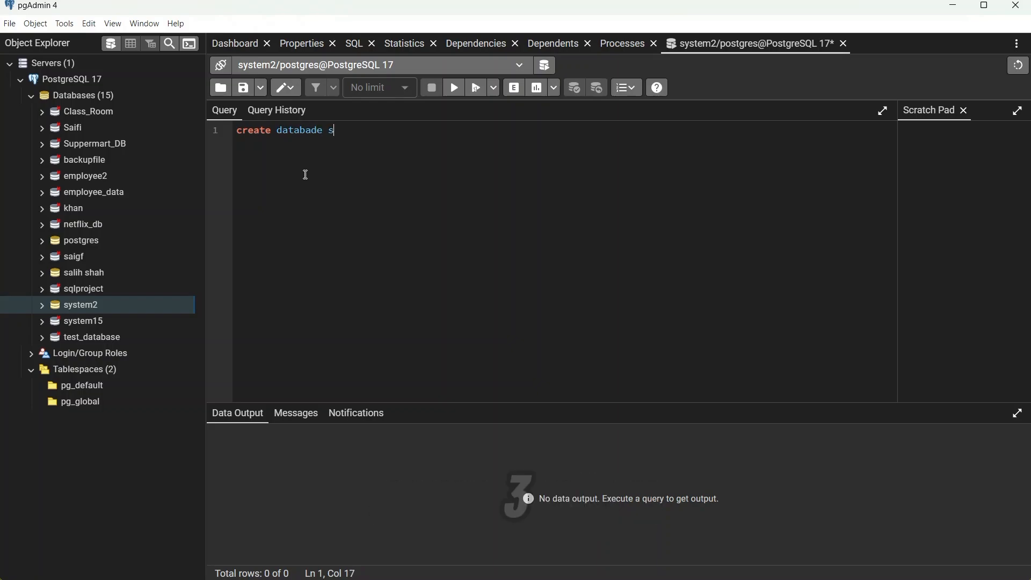
text(ystem)
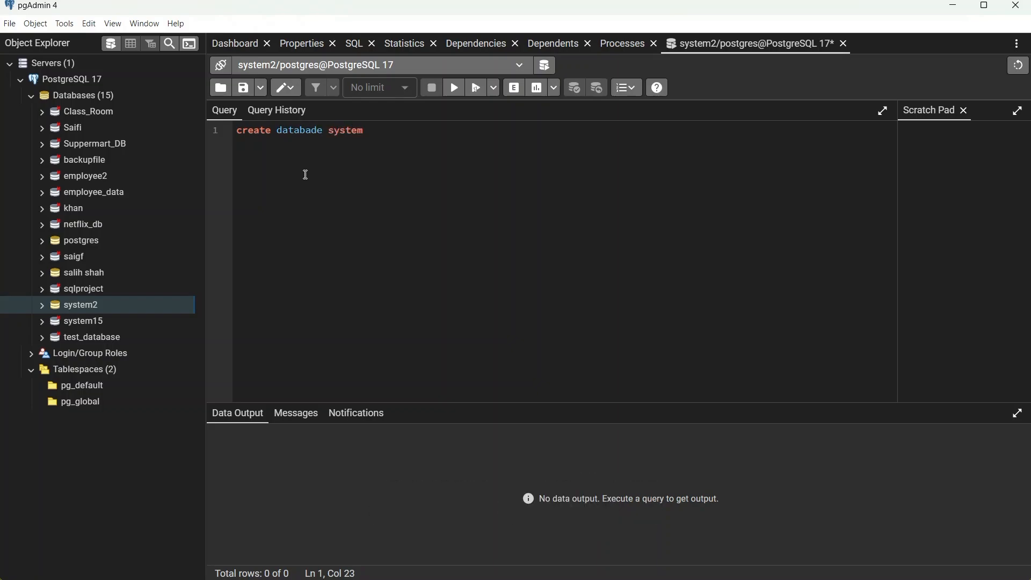
text(3)
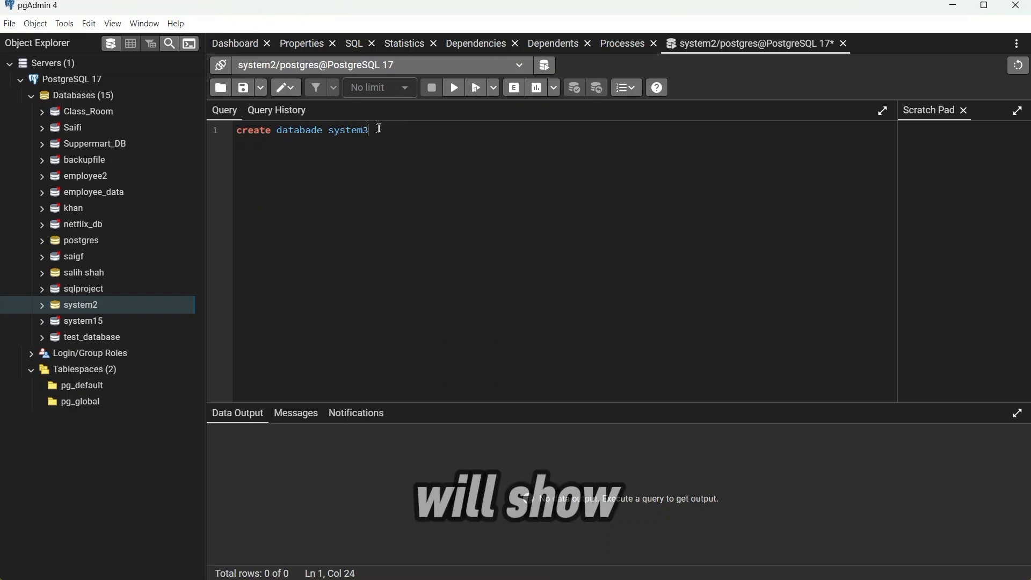
drag(380, 129, 238, 130)
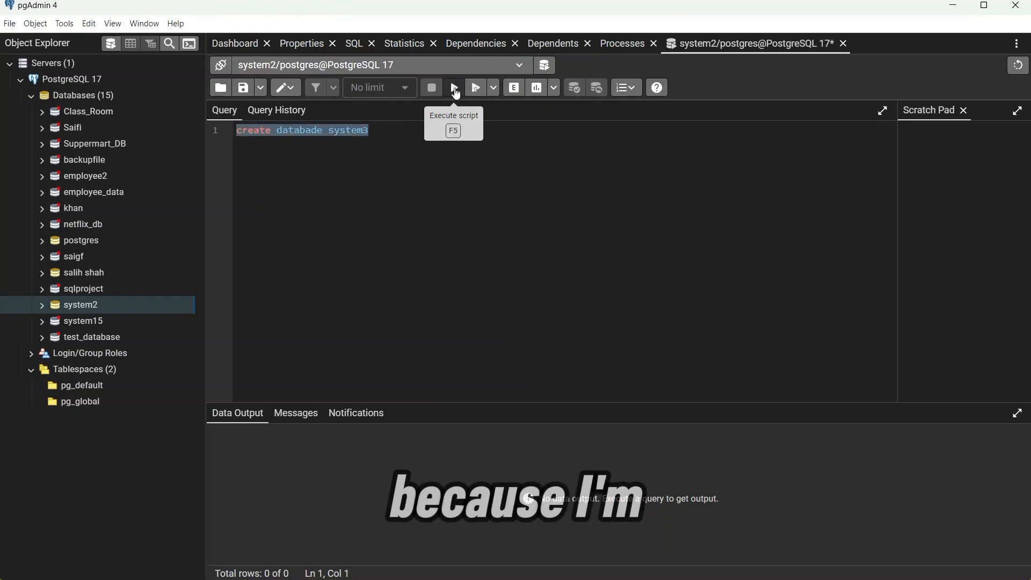
click(455, 89)
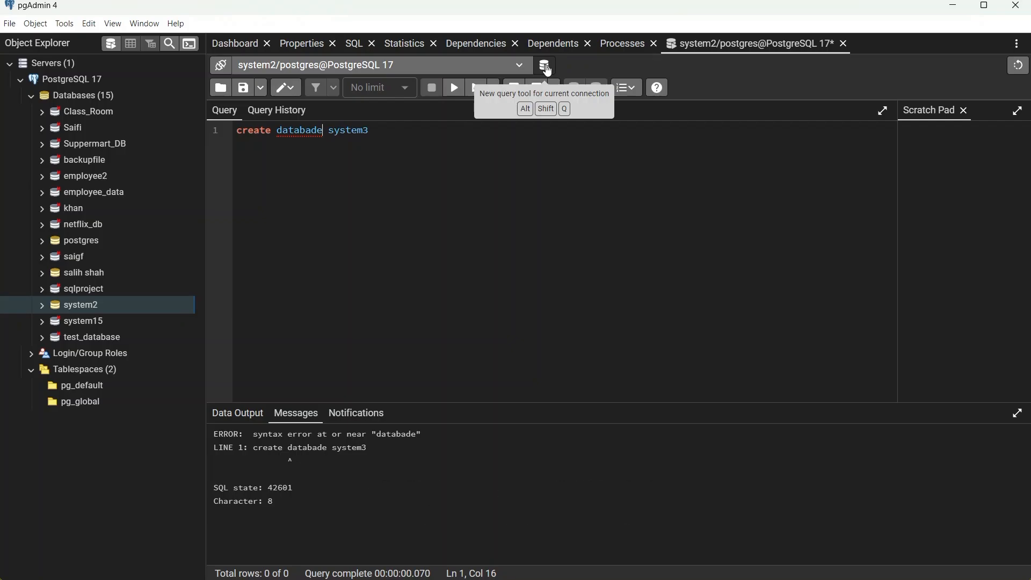
Open another Query Tool on the same system2 connection and execute "create database system3"
click(546, 67)
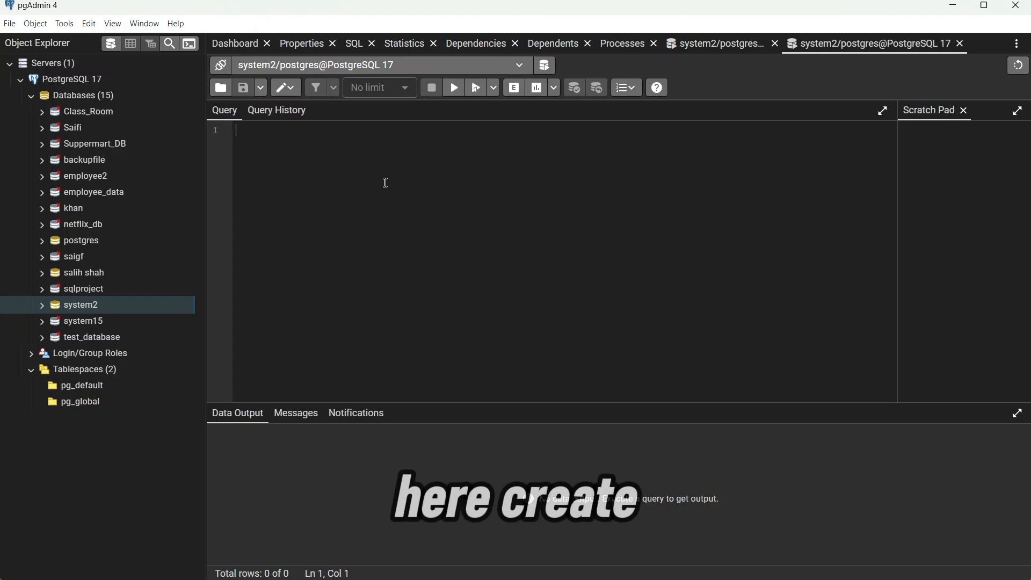
text(cr)
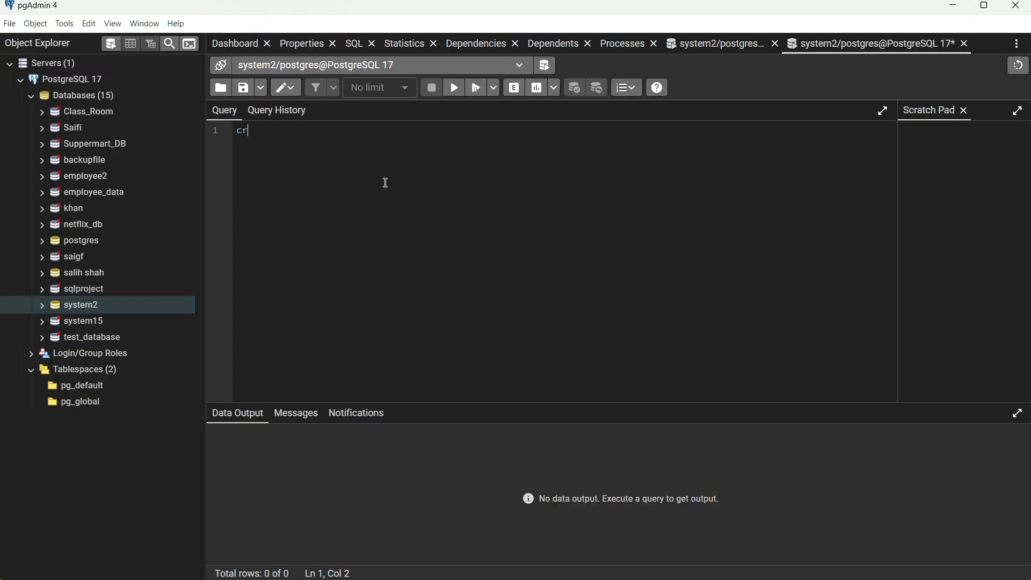
text(eate database system)
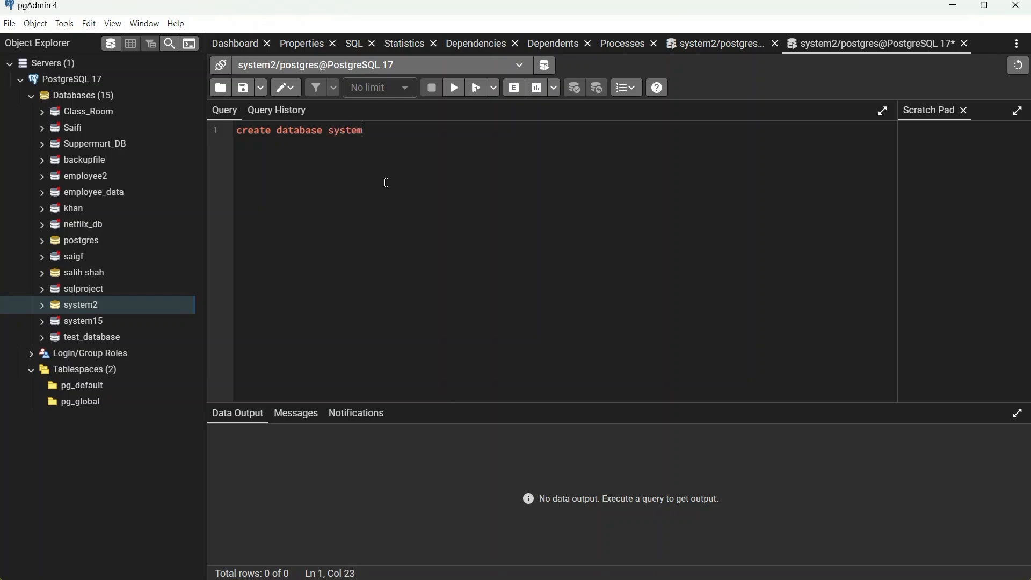
text(3)
drag(393, 128, 135, 127)
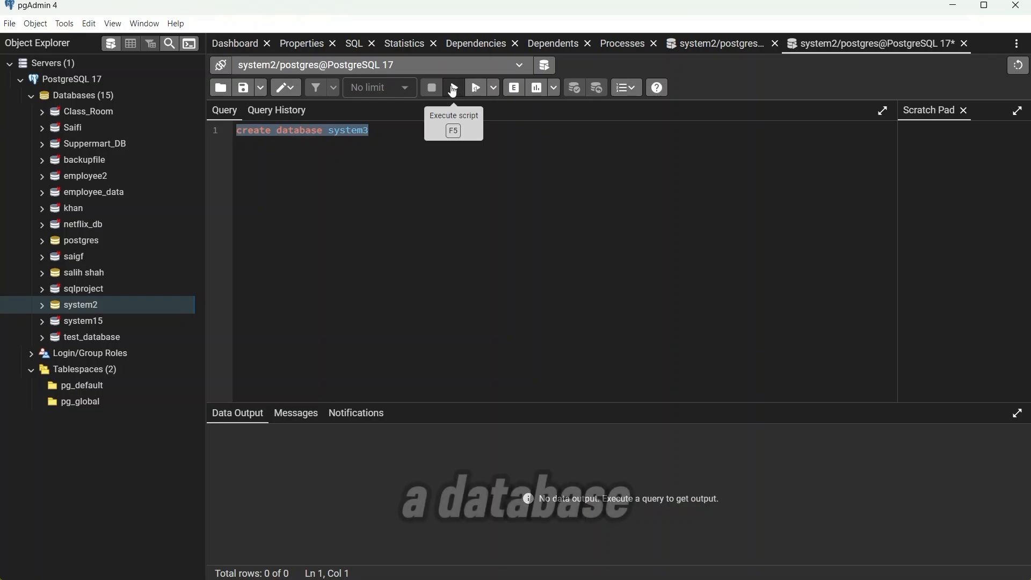
click(453, 89)
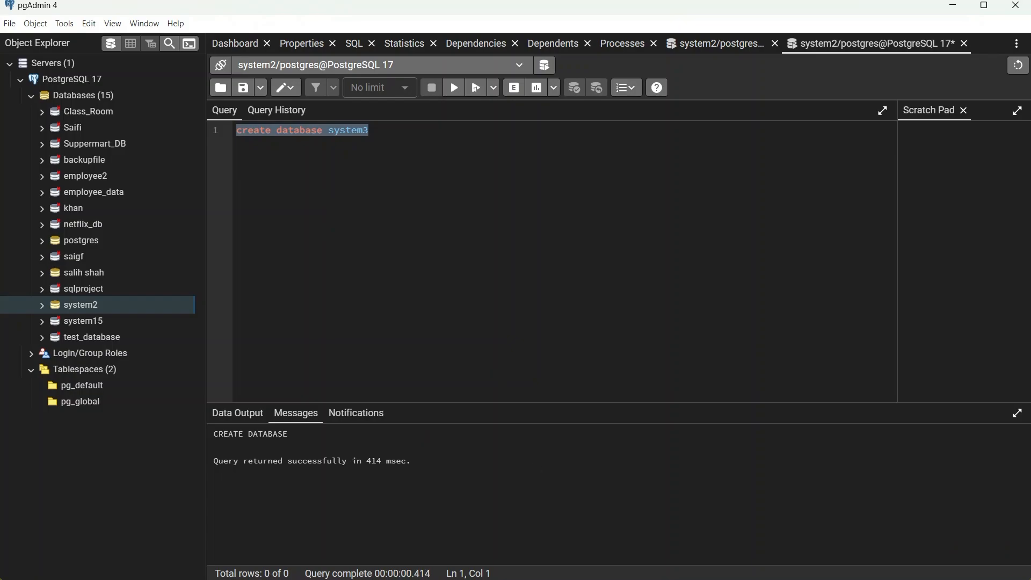
mouse_move(722, 577)
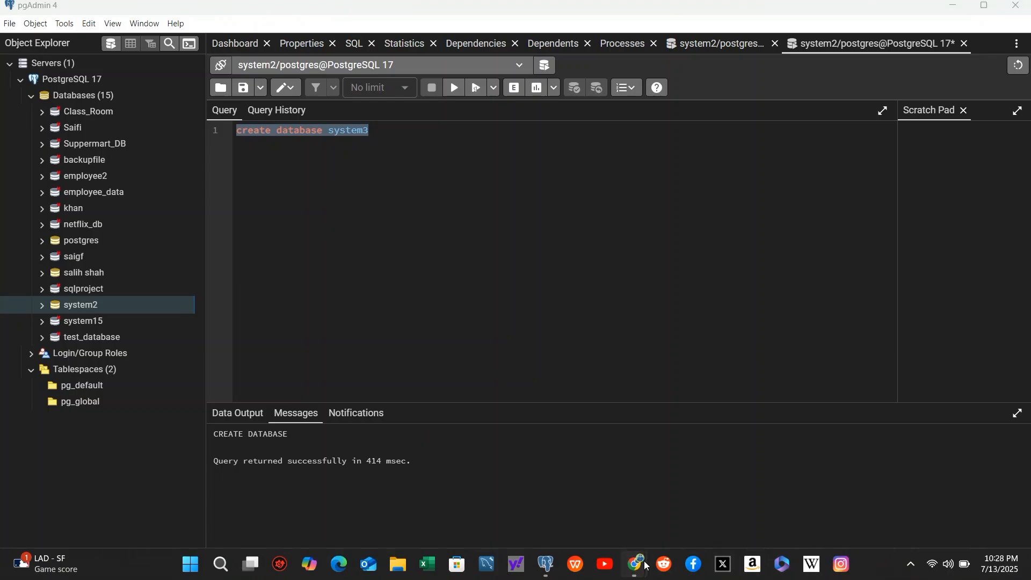
mouse_move(635, 564)
click(679, 529)
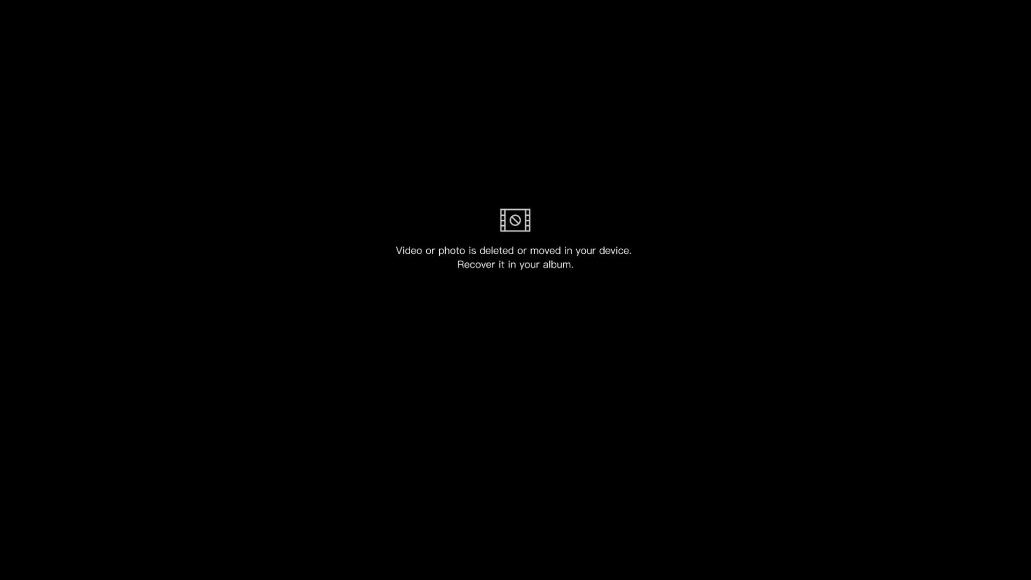